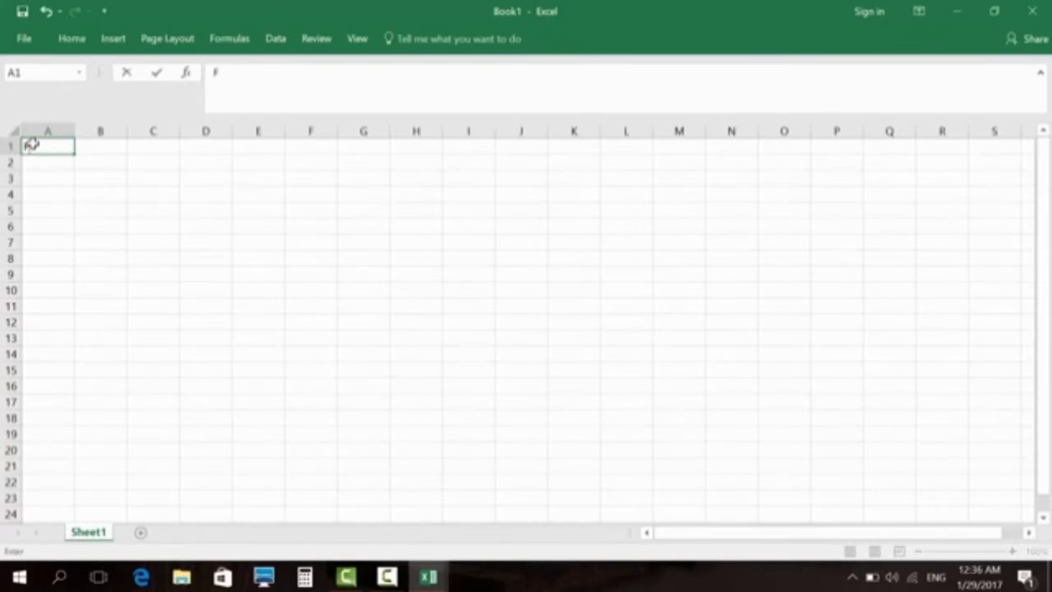
Enter the column headers First Name, Last Name, Email and Phone in cells A1 to D1
text(irst Name)
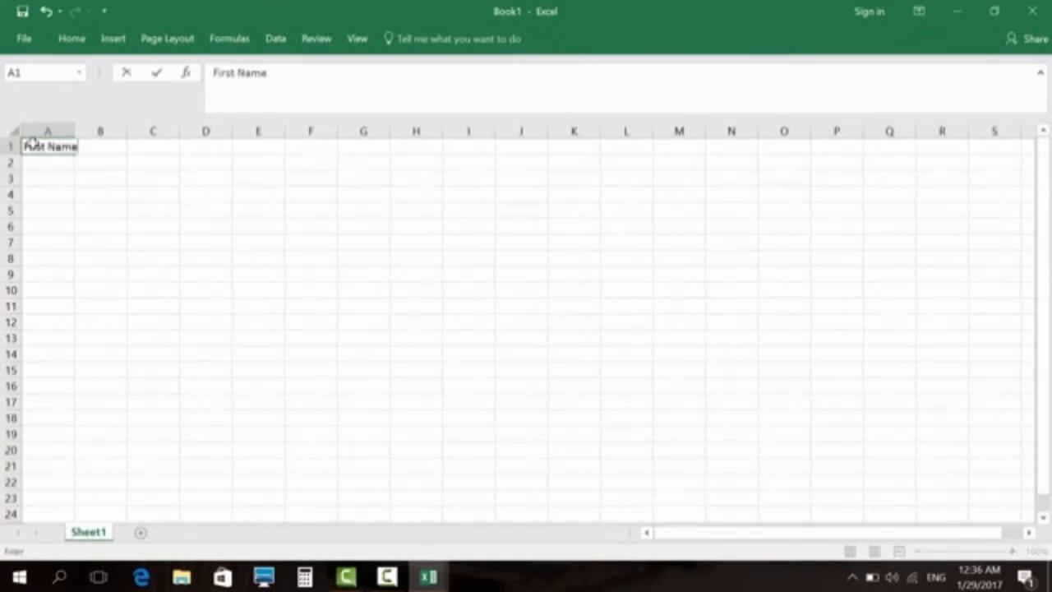
key(ctrl+Return)
key(Tab)
text(L)
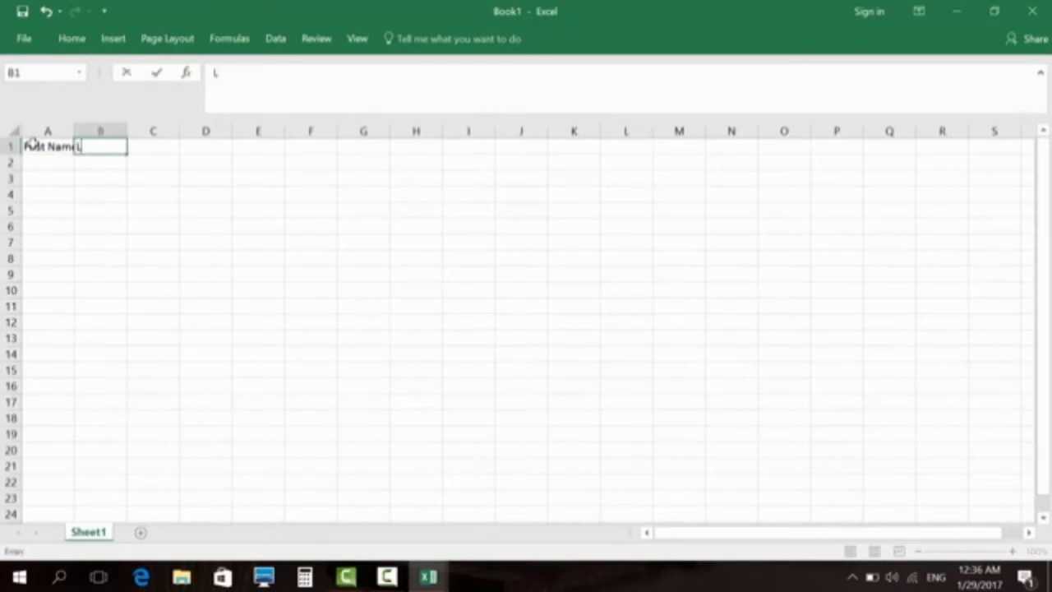
text(ast Name)
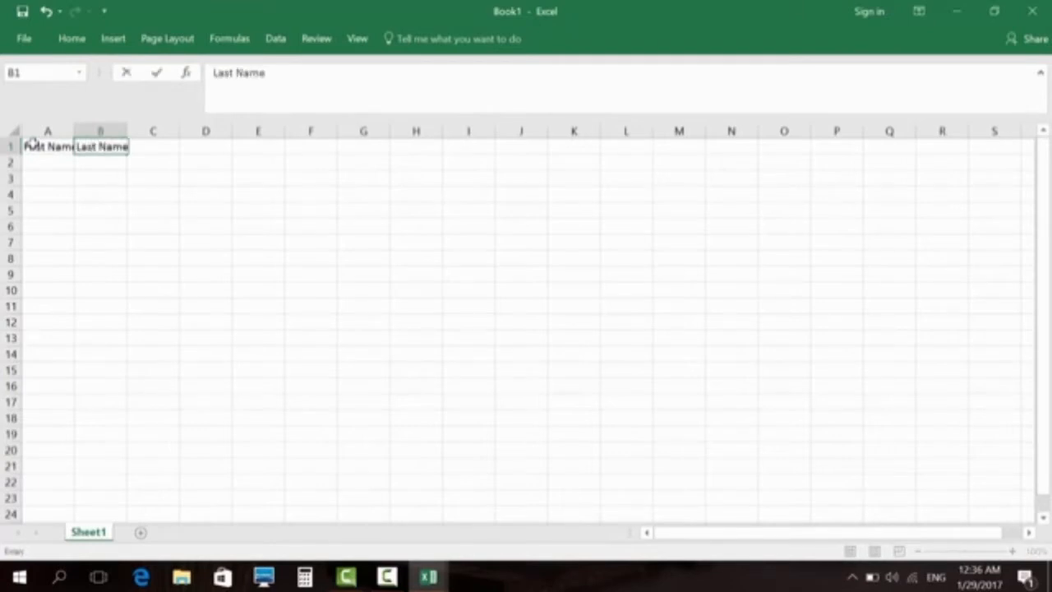
key(Tab)
text(Email)
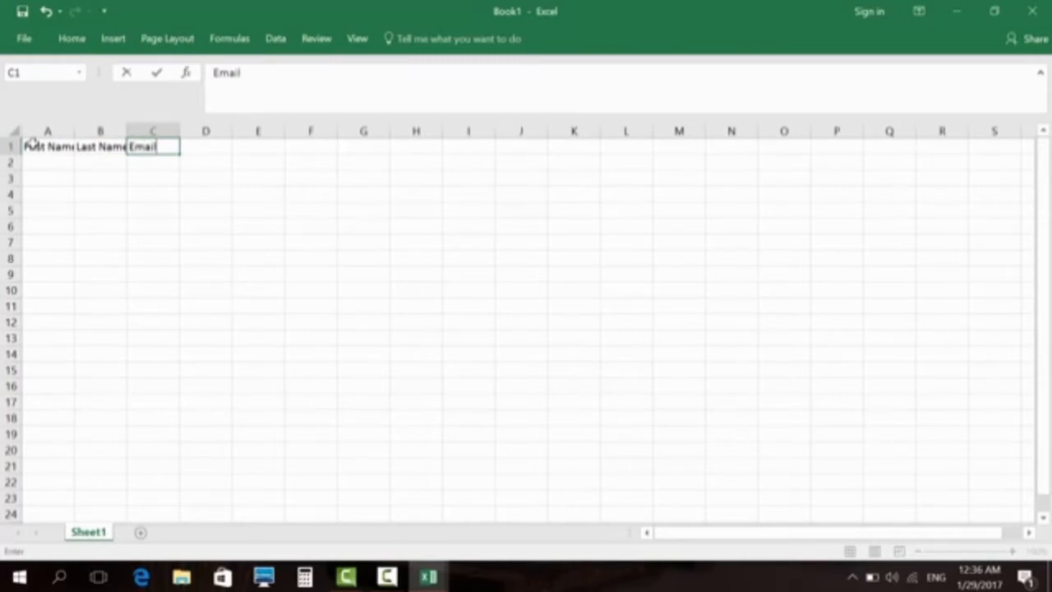
key(Tab)
text(Phone)
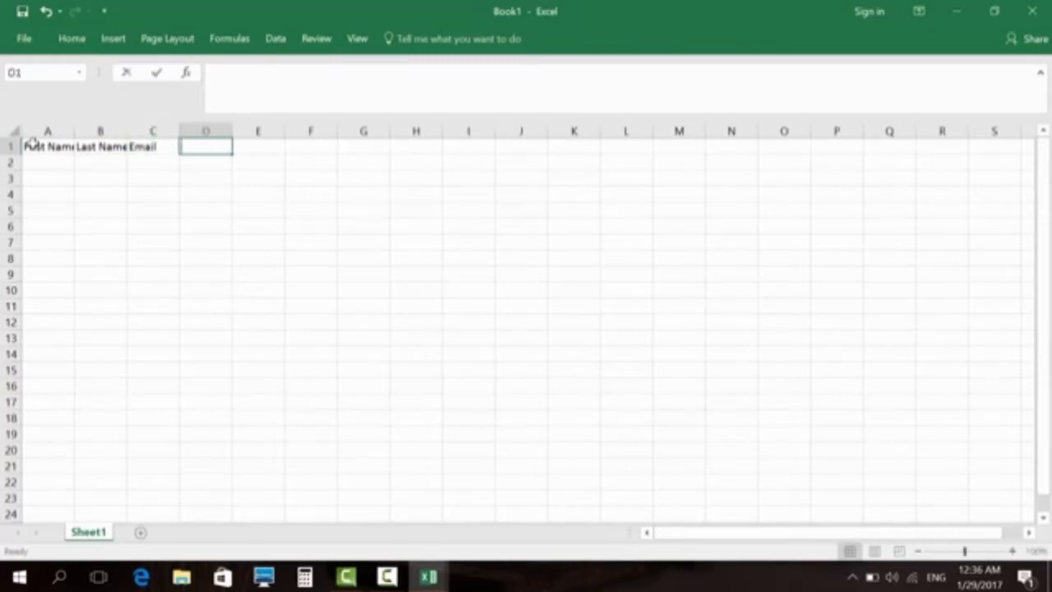
Enter the headers Company, Designation and City in cells E1 to G1
key(Tab)
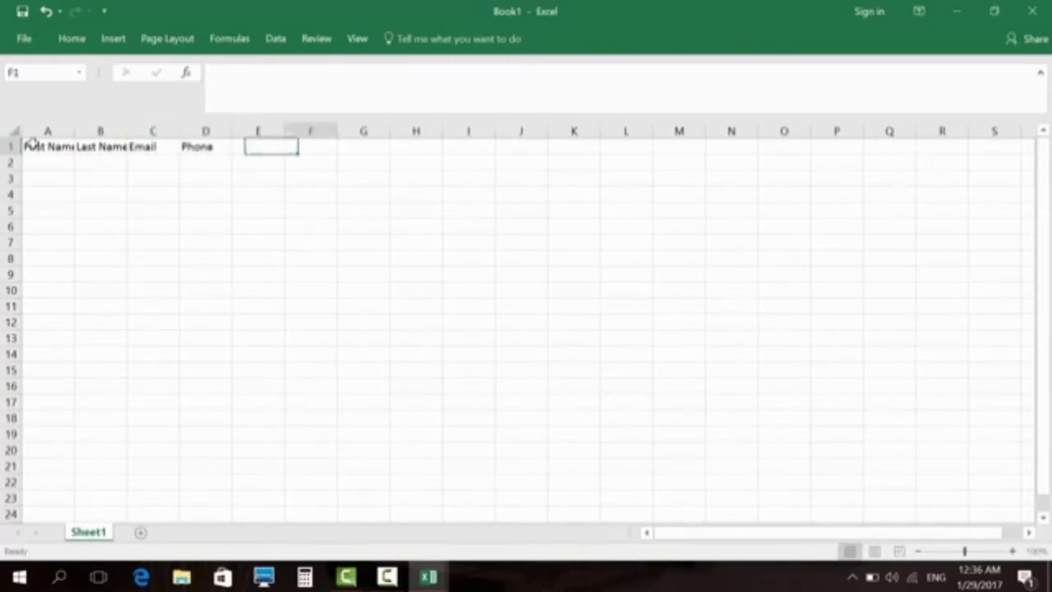
key(Tab)
text(Comp)
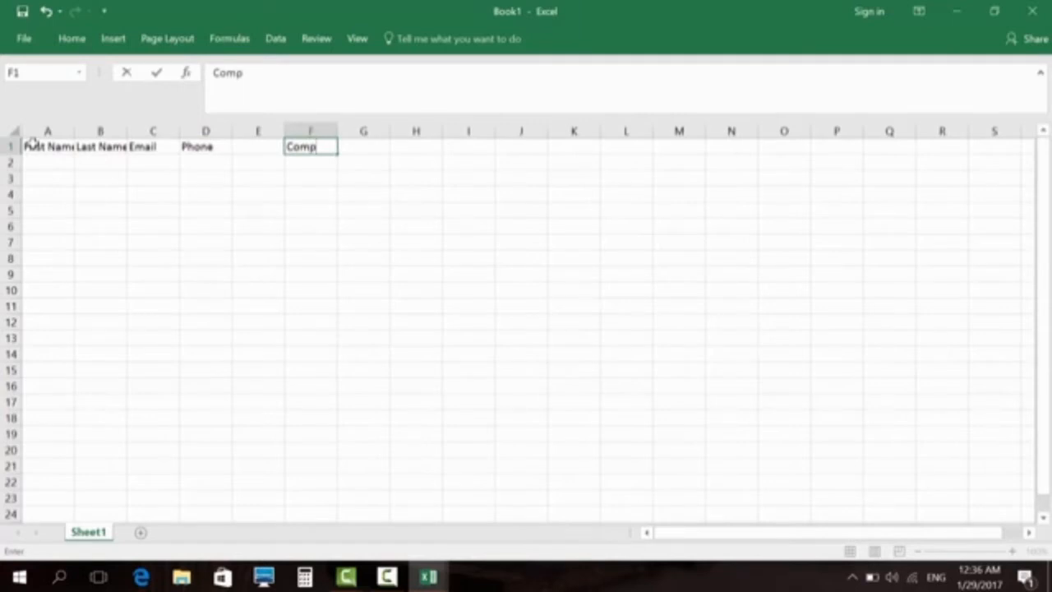
click(264, 148)
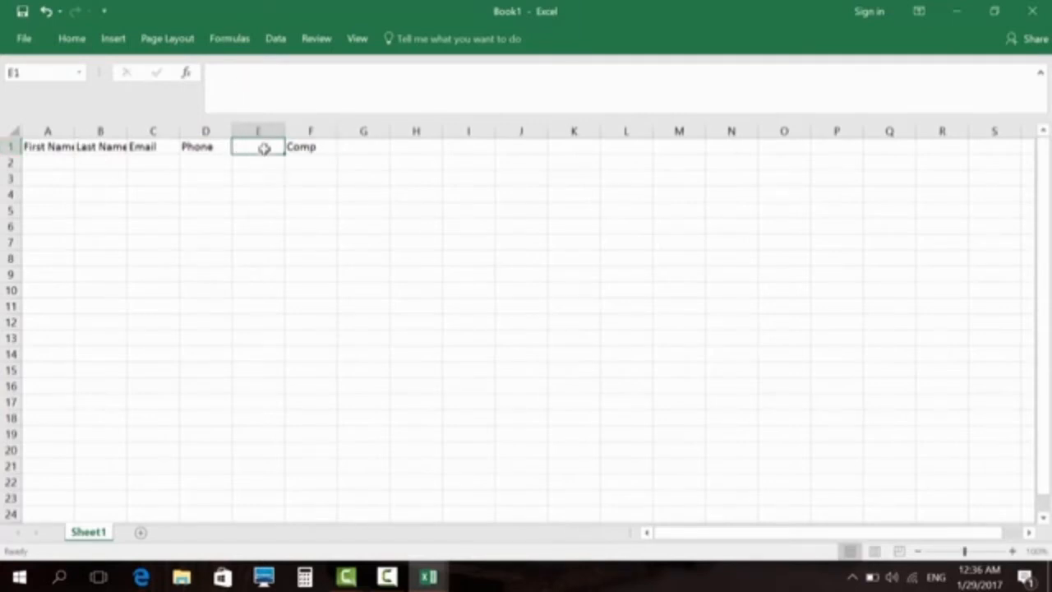
text(Company)
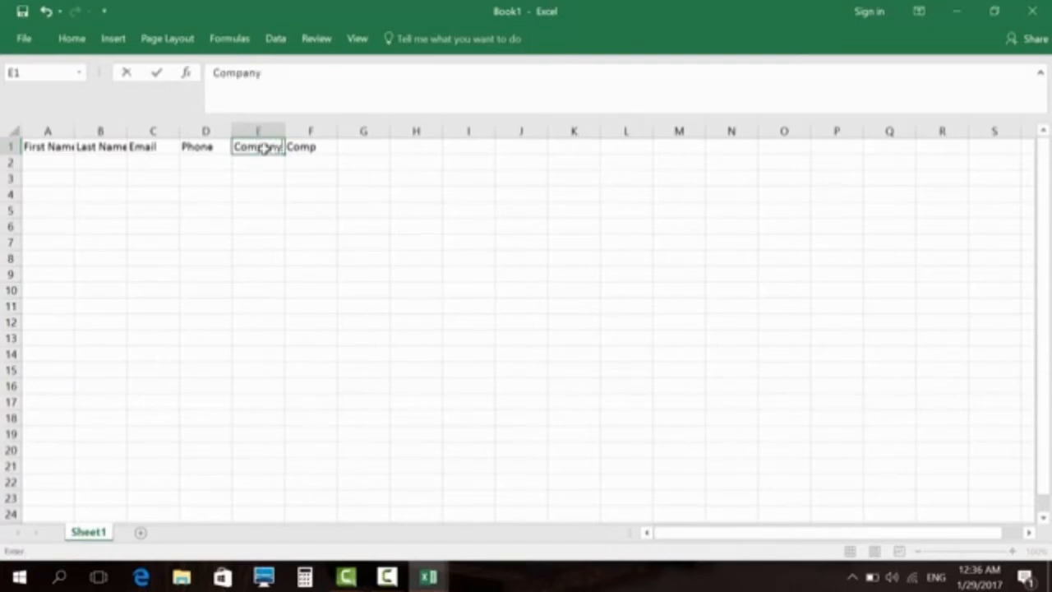
click(305, 146)
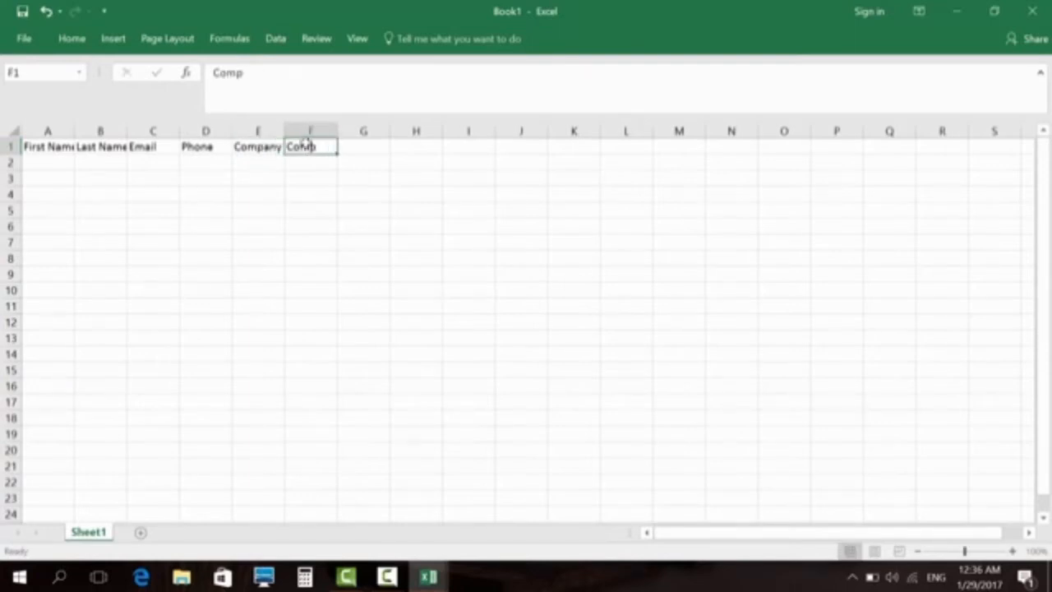
text(Des)
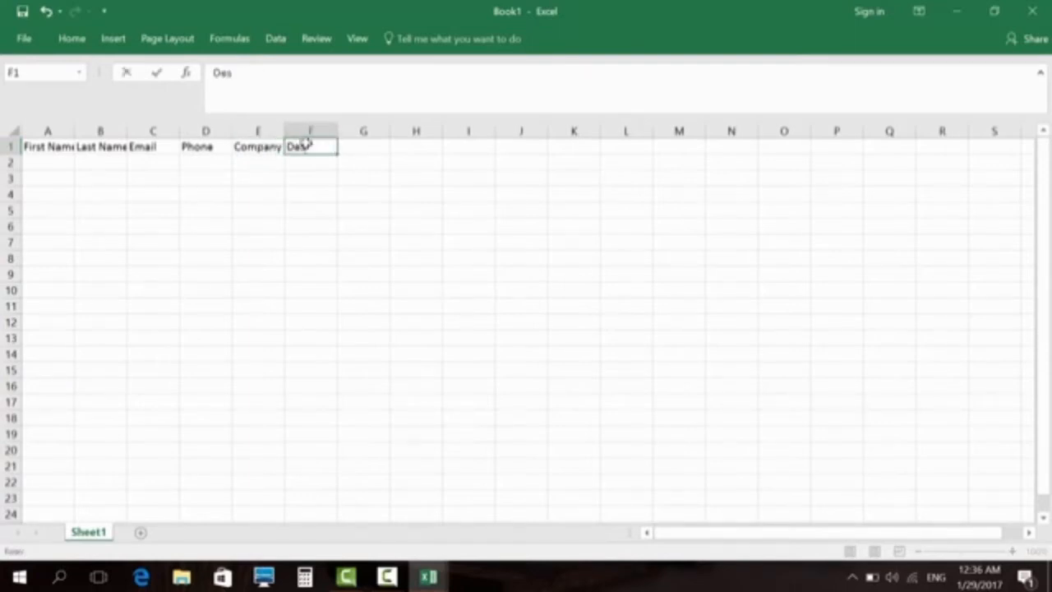
text(ignation)
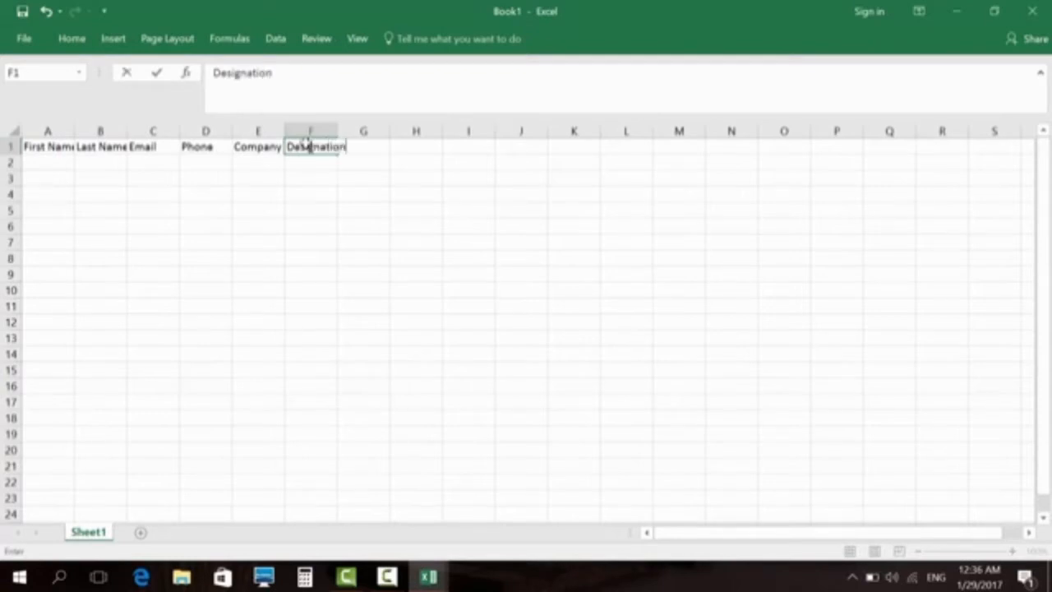
double_click(376, 148)
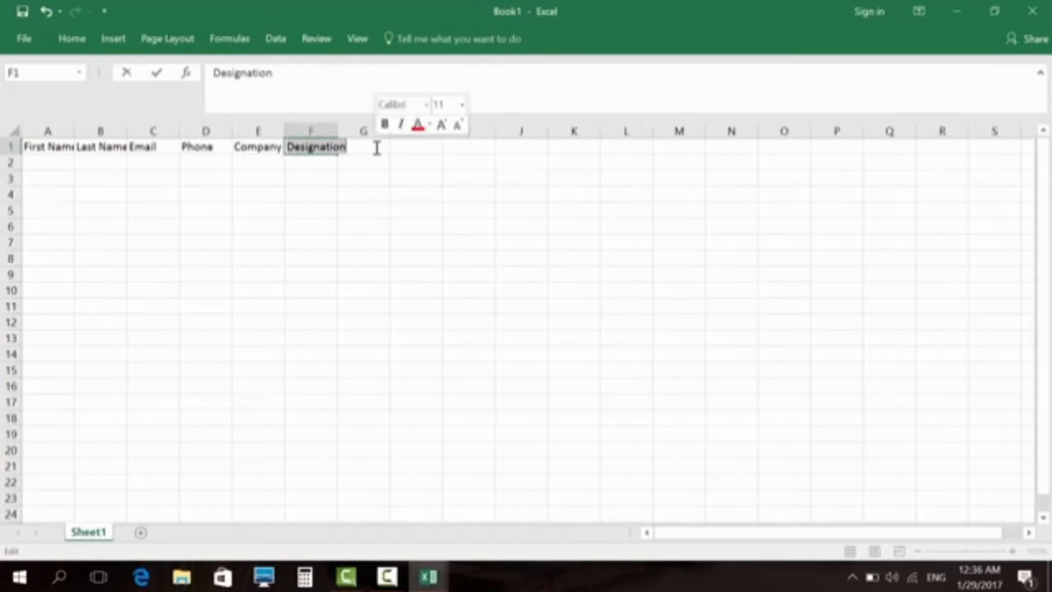
click(376, 148)
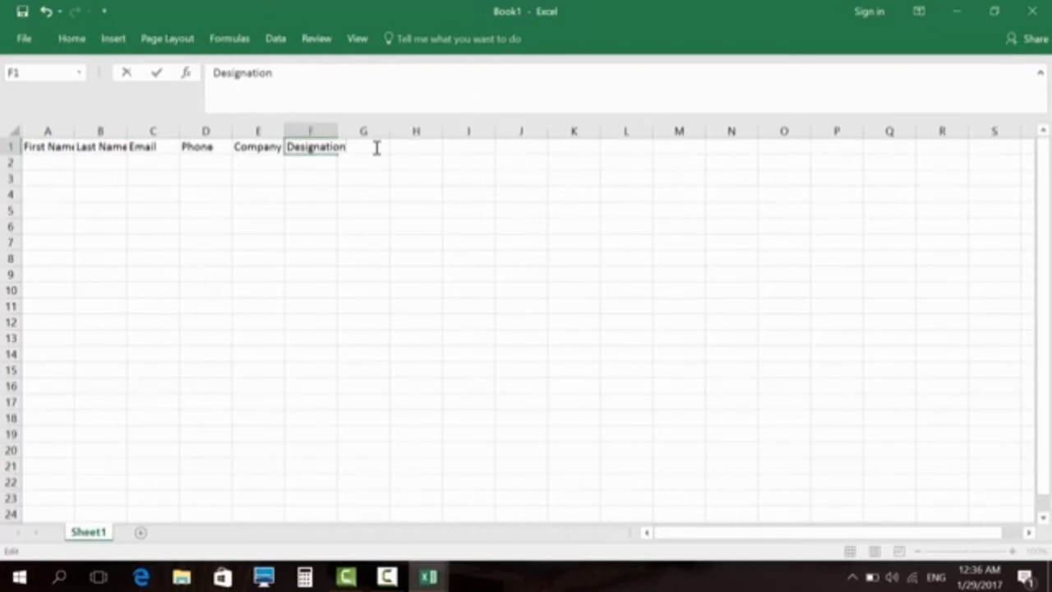
click(376, 148)
text(Ci)
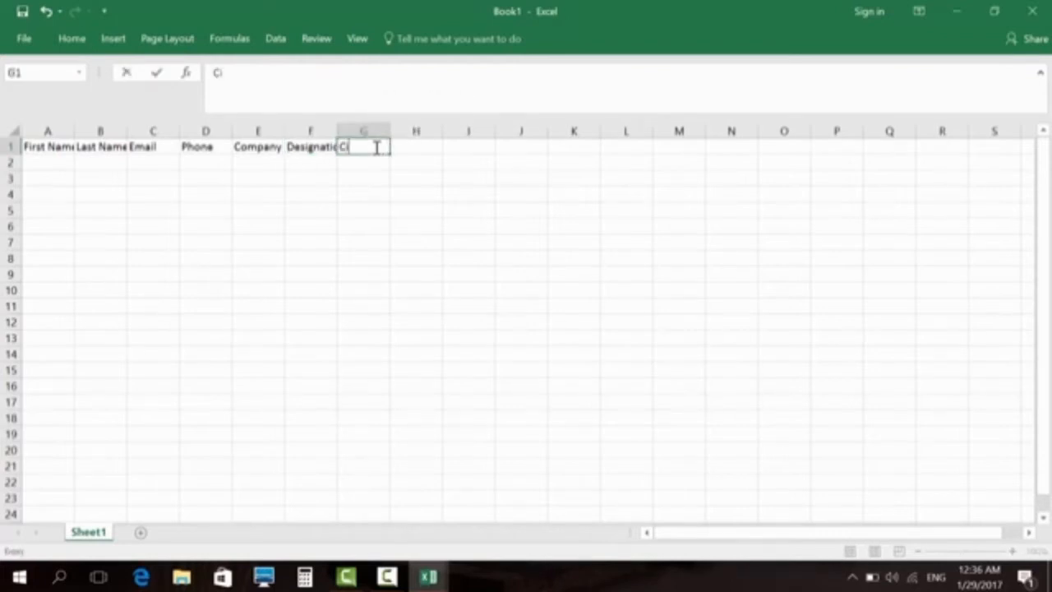
text(ty)
Widen the header columns to fit their text and convert range A1:G1 into a table with headers
click(48, 146)
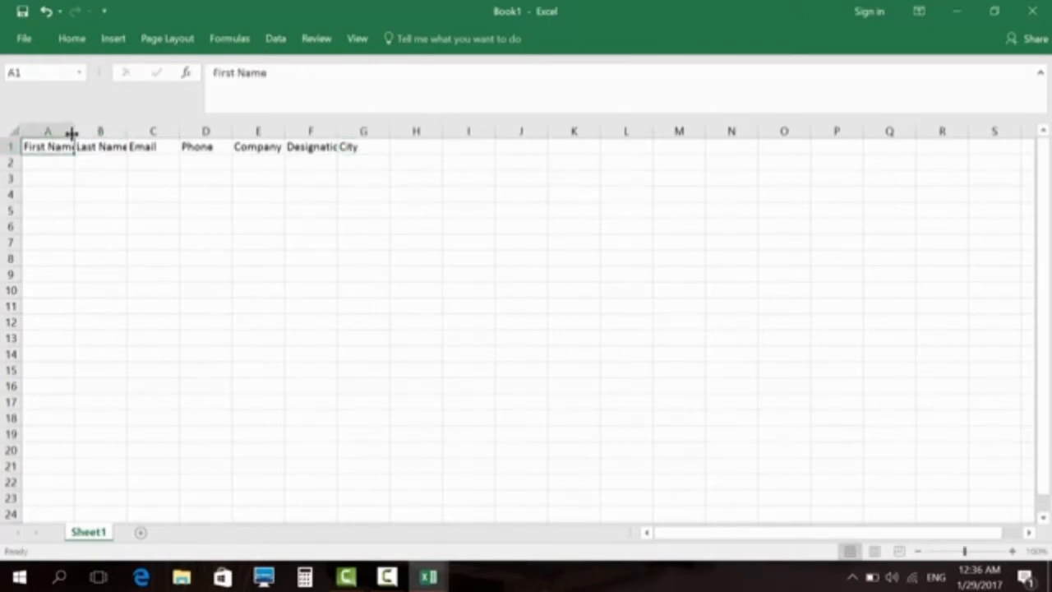
drag(72, 134, 580, 134)
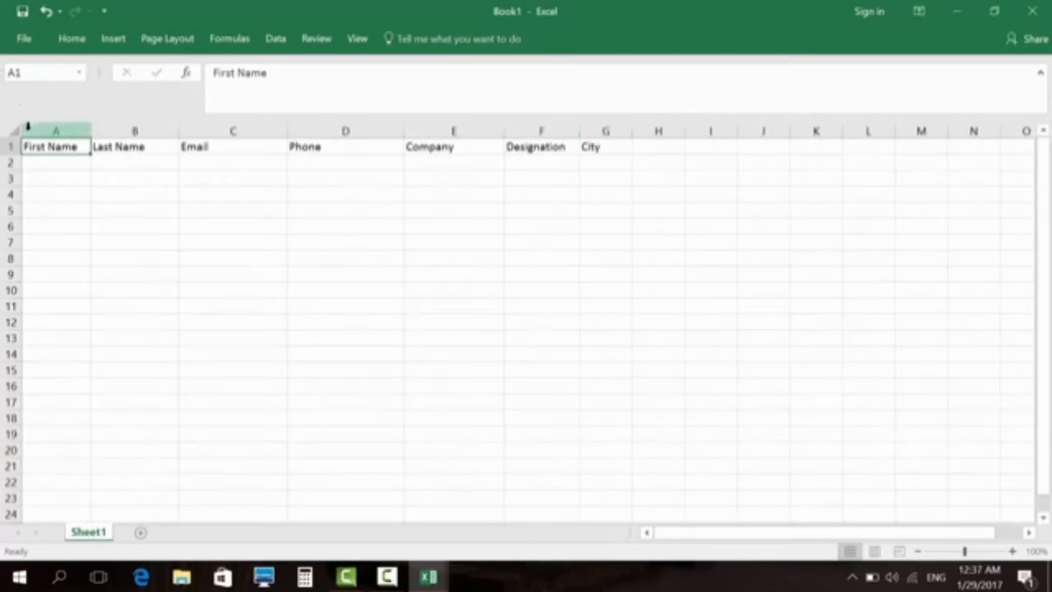
drag(26, 148, 597, 146)
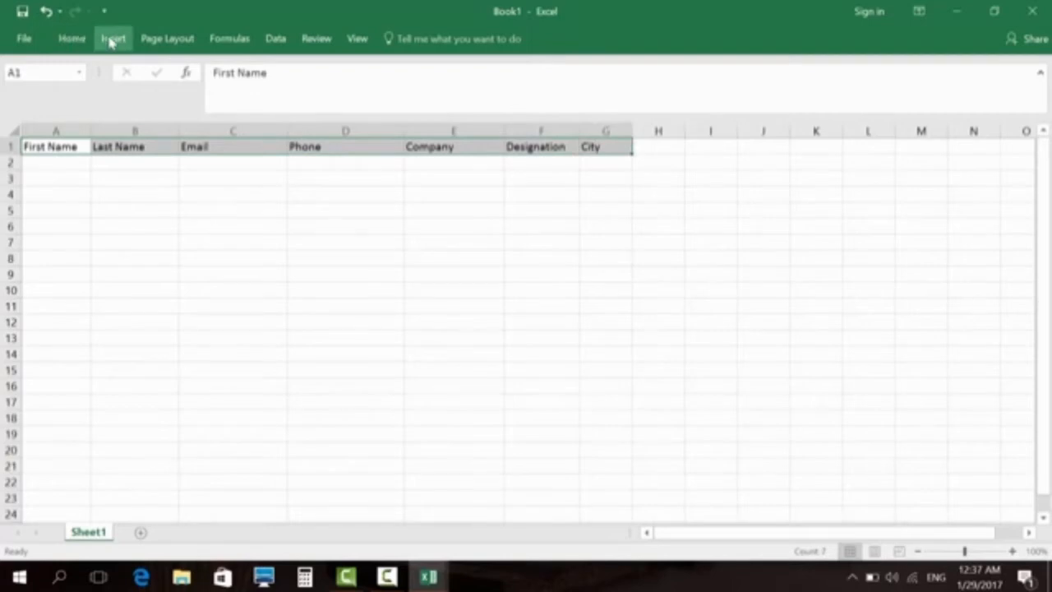
click(110, 43)
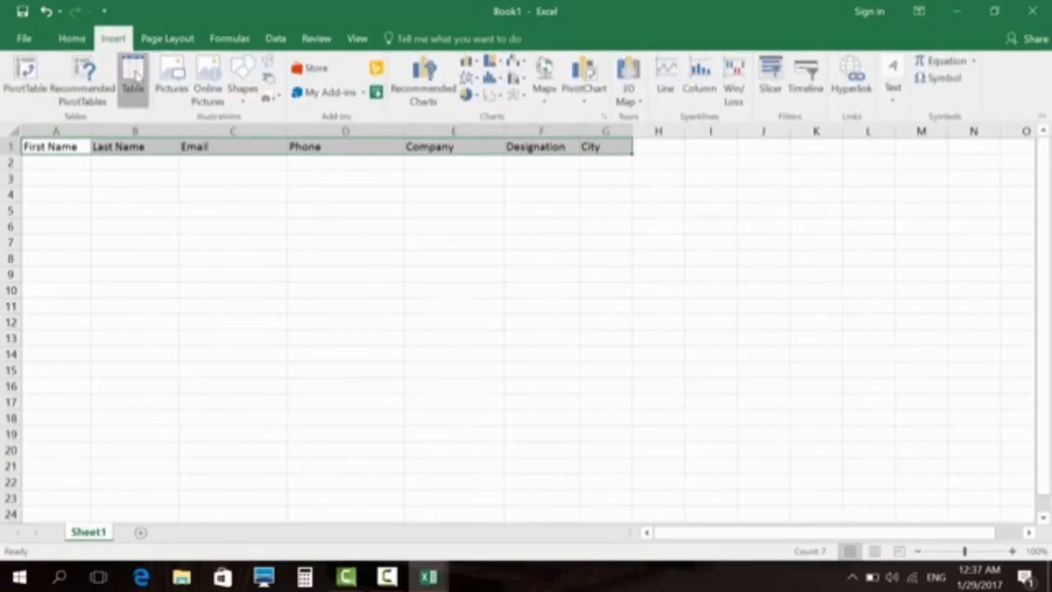
click(133, 75)
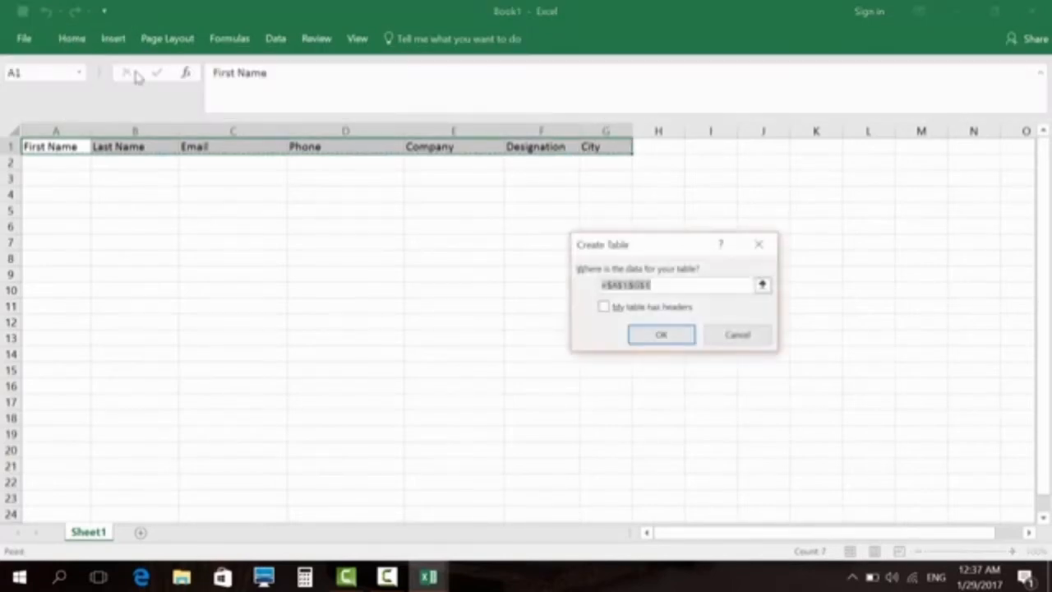
click(603, 307)
click(660, 334)
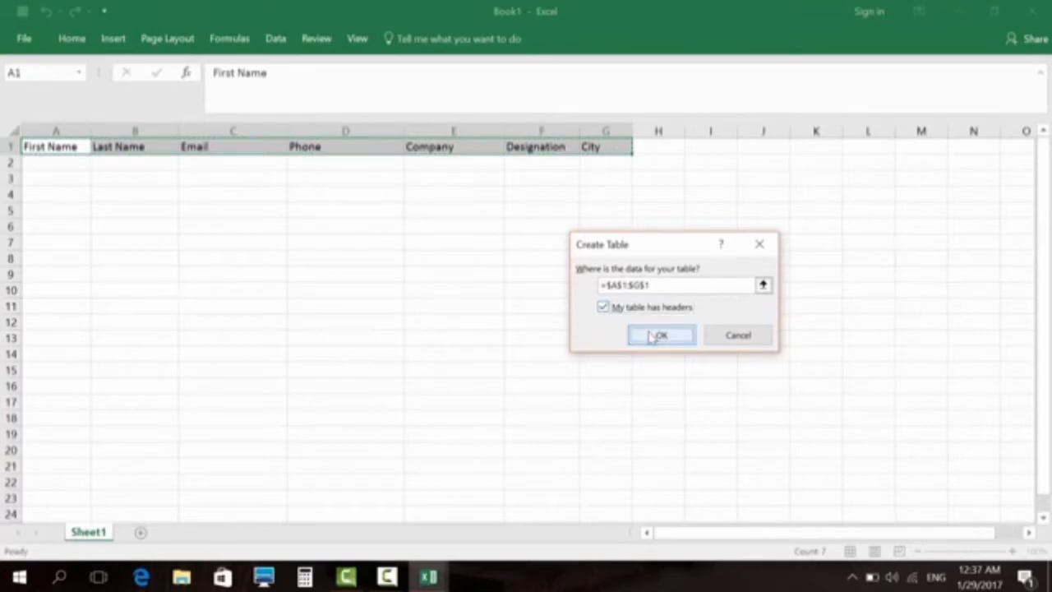
click(180, 210)
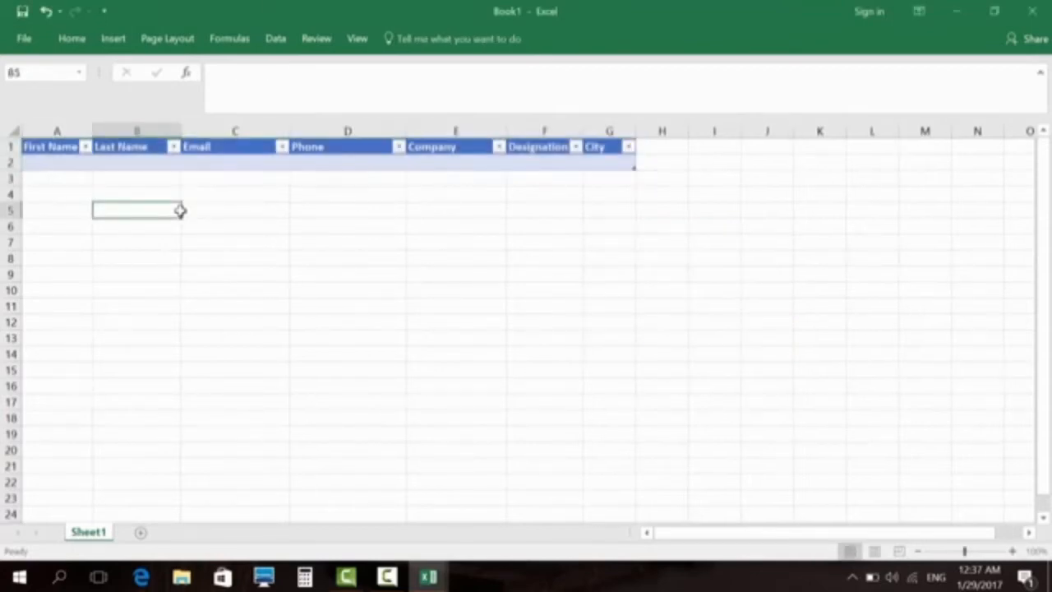
click(42, 148)
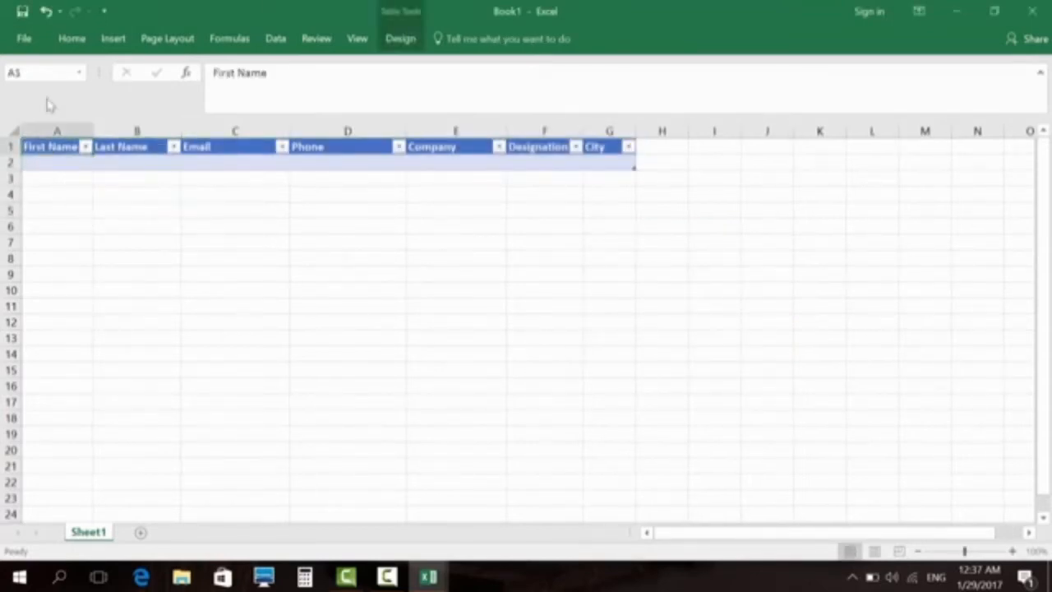
Open the ribbon customization options and list the commands not in the ribbon
click(25, 39)
click(27, 45)
click(24, 39)
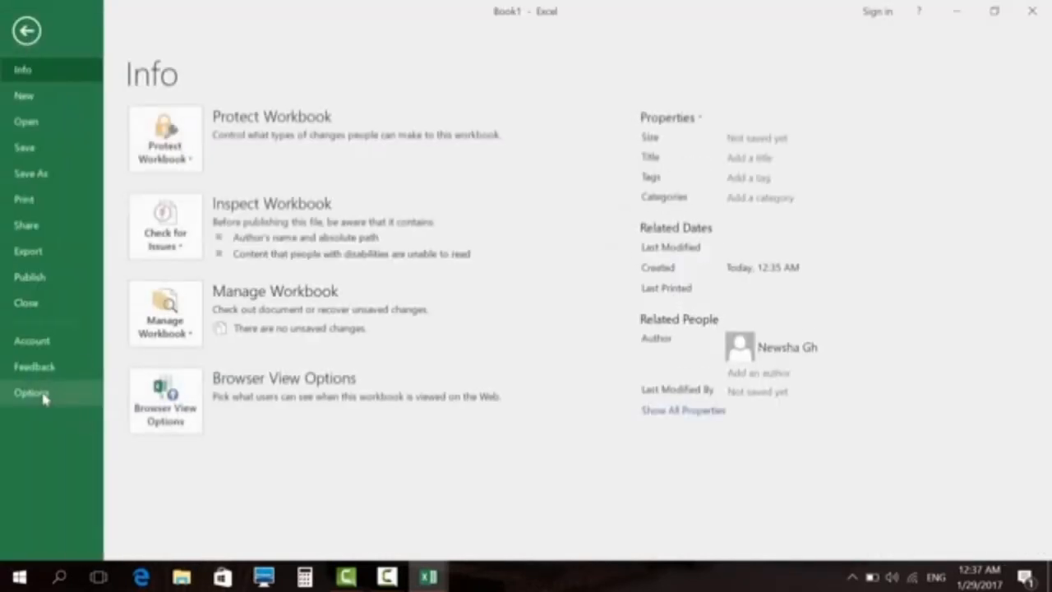
click(43, 397)
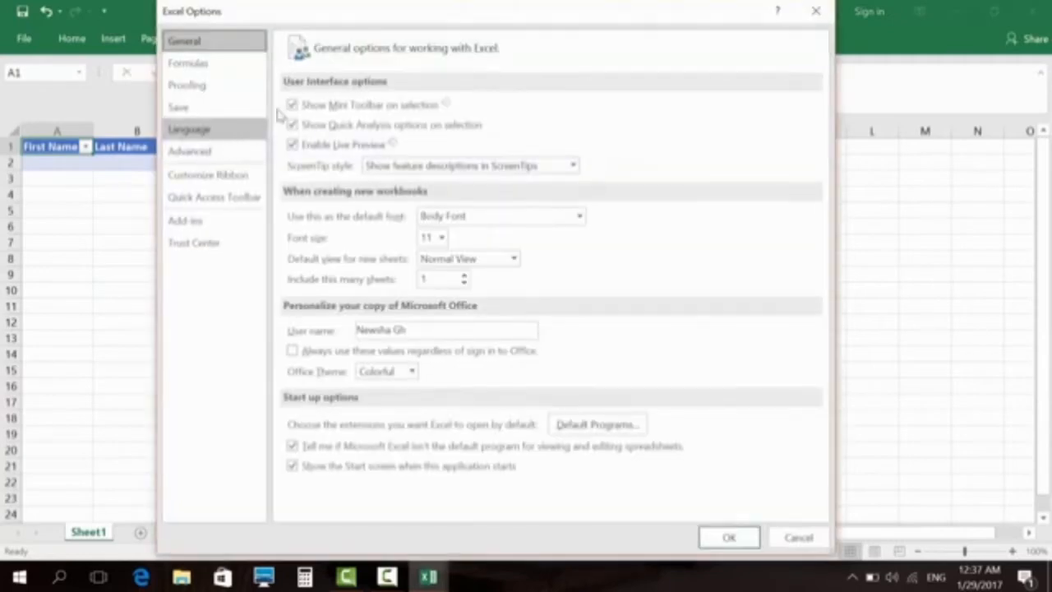
click(207, 175)
click(366, 95)
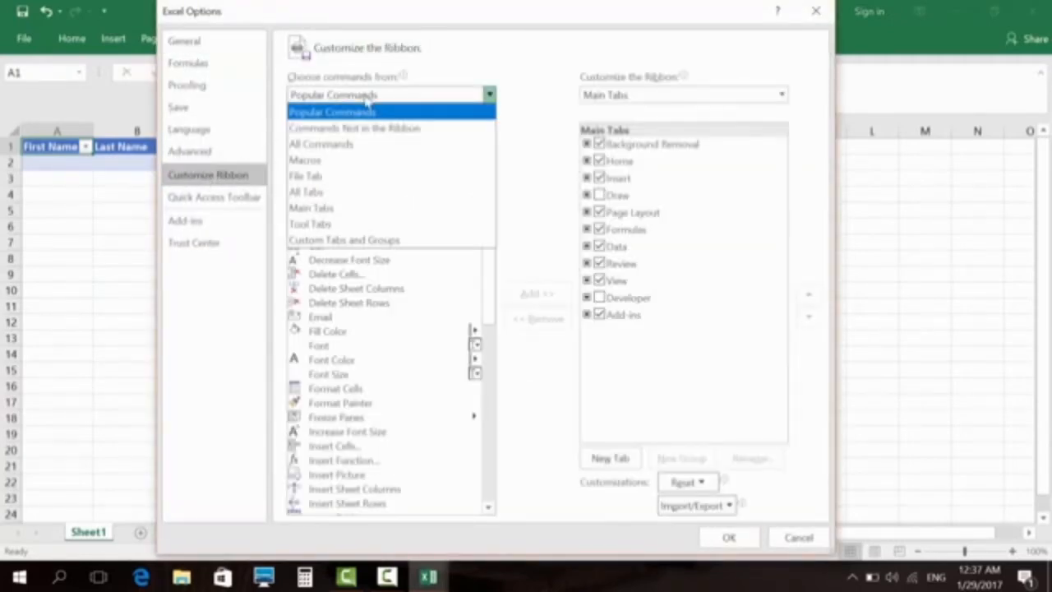
click(364, 129)
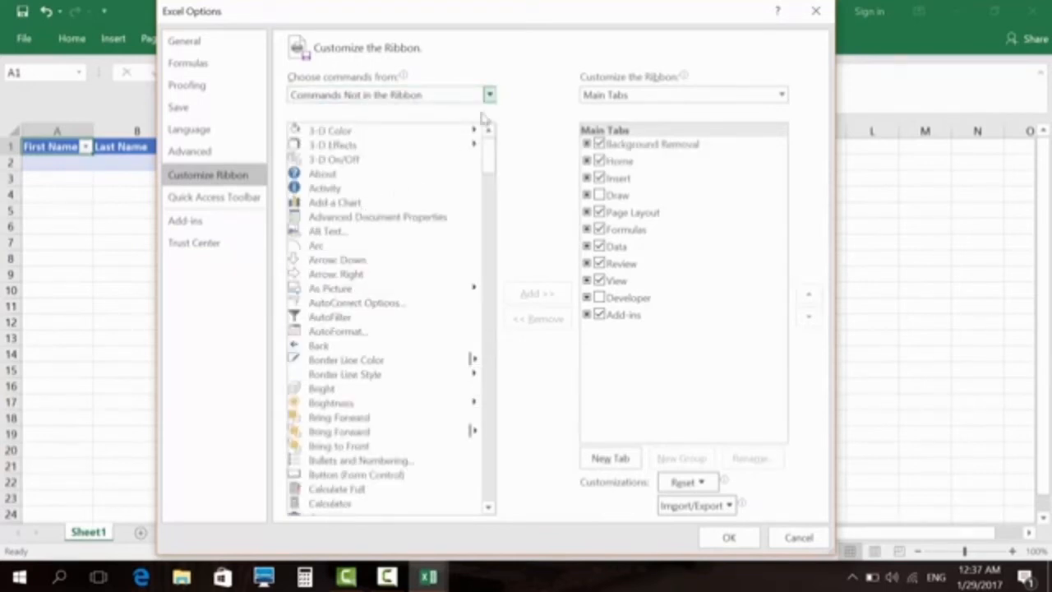
Select the Form command and try to add it to the ribbon
drag(488, 148, 489, 245)
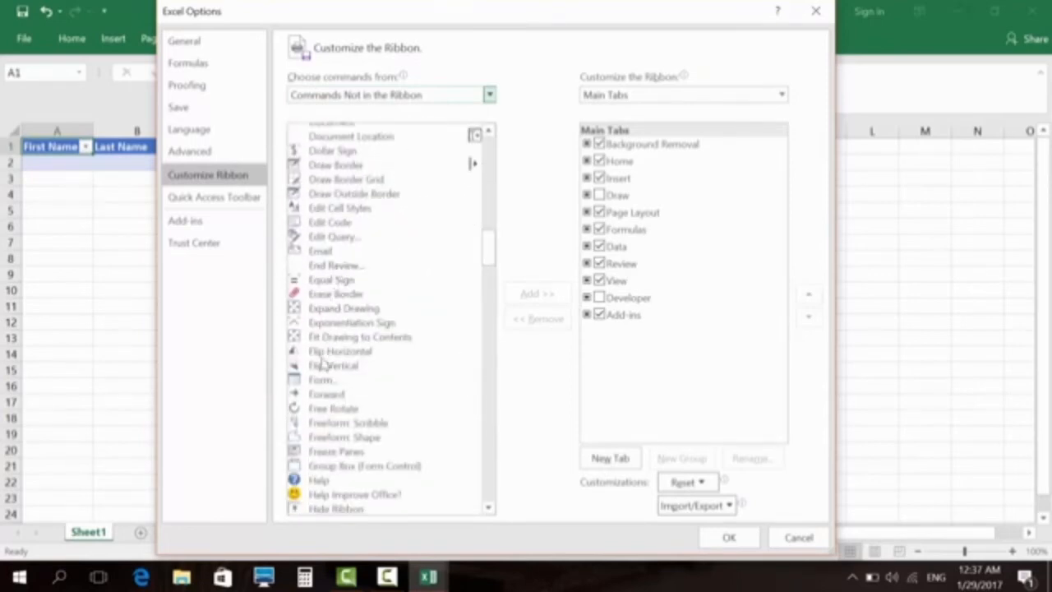
click(303, 381)
click(536, 294)
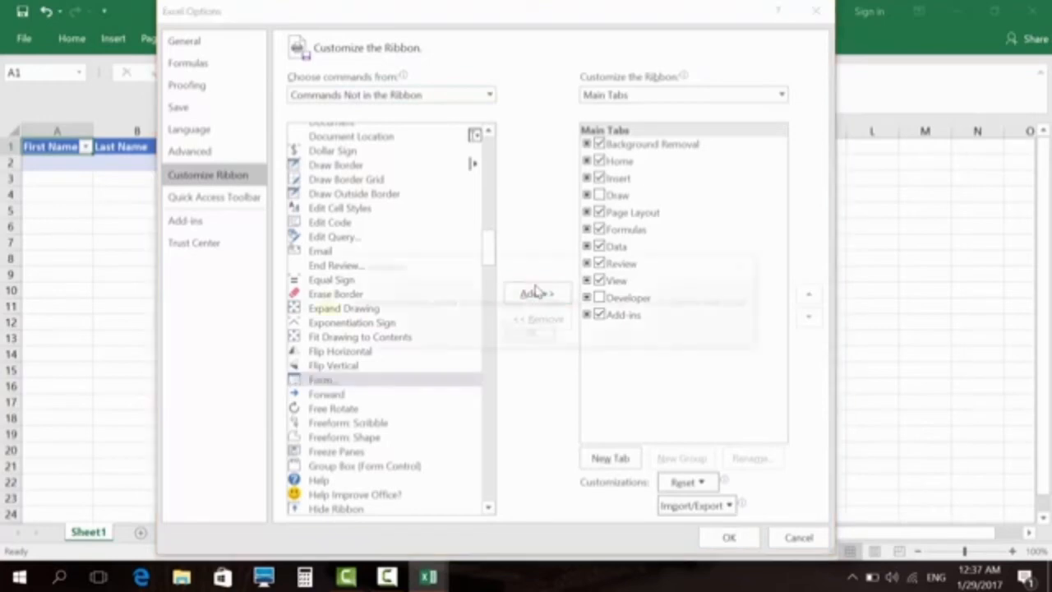
click(547, 333)
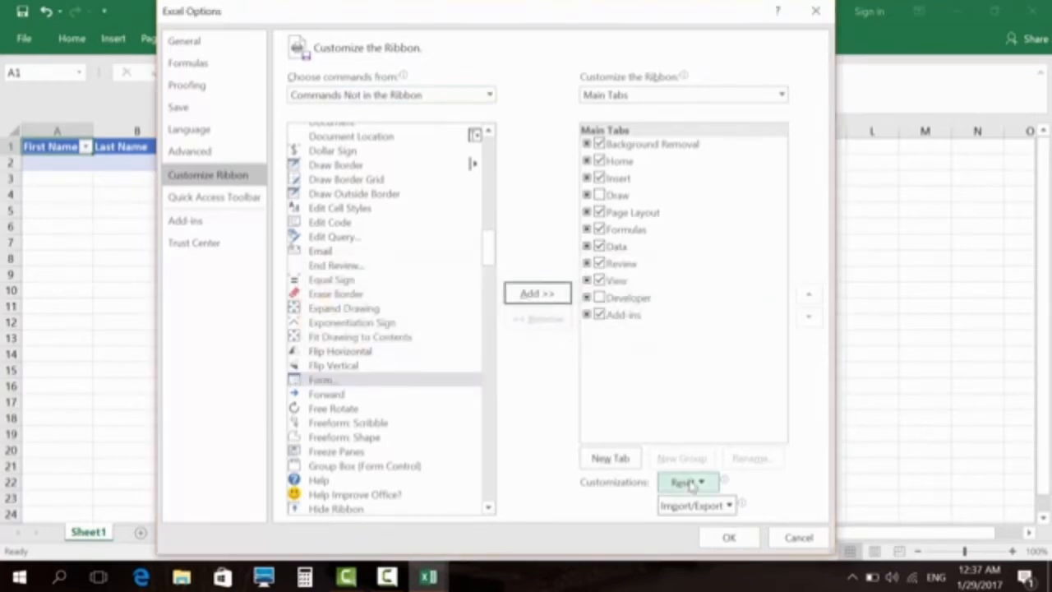
Create a new custom ribbon tab and rename it "Data entry"
click(610, 460)
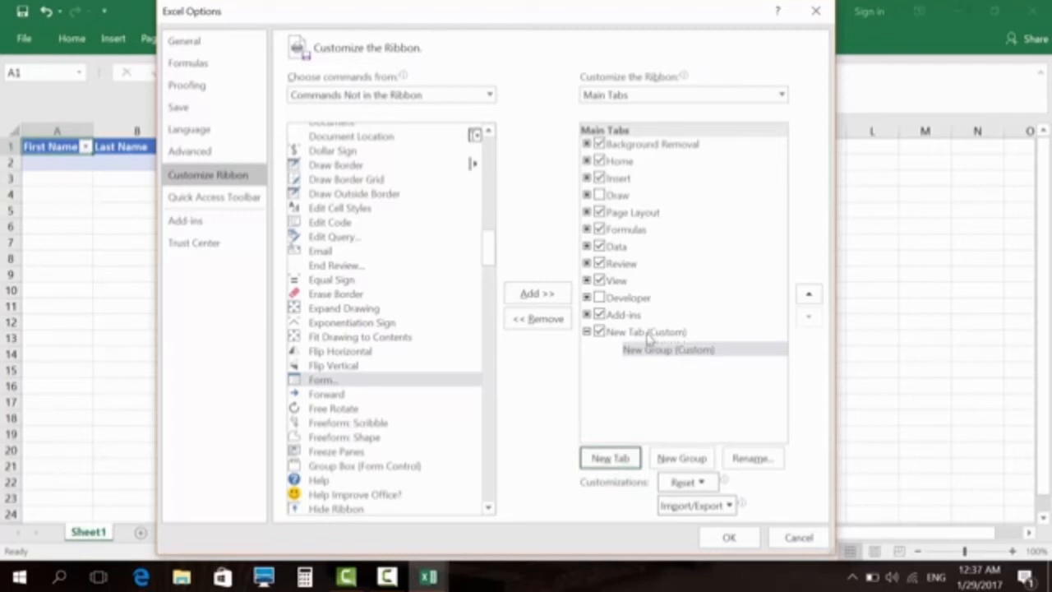
click(643, 337)
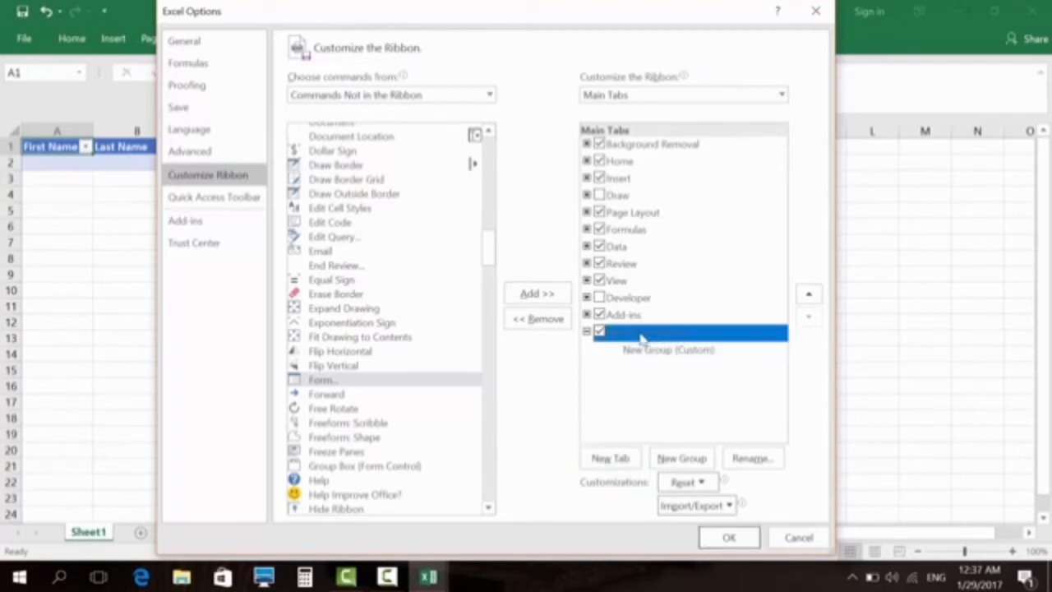
click(755, 461)
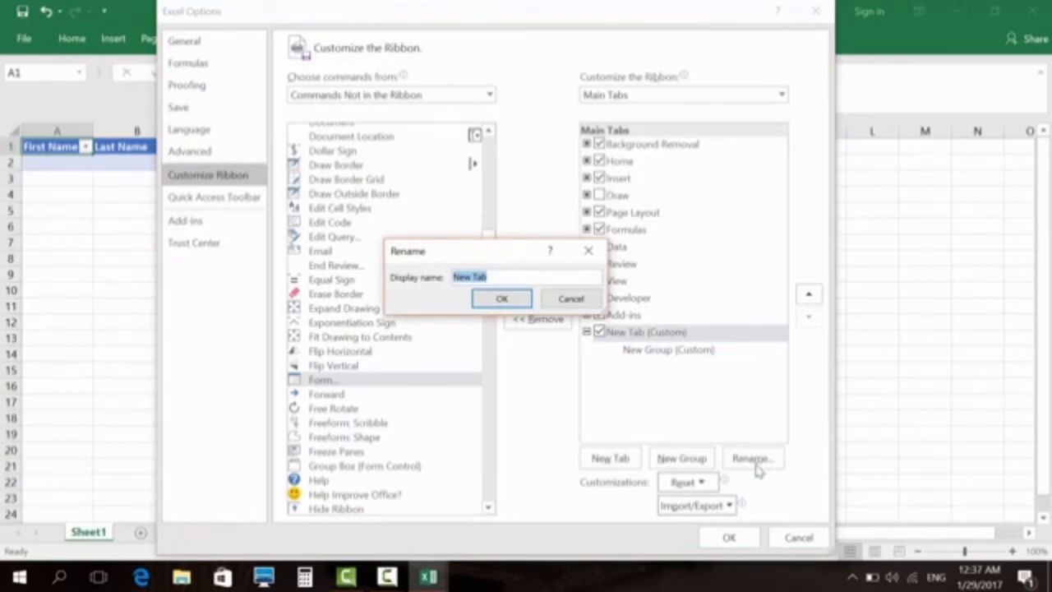
text(Data entry)
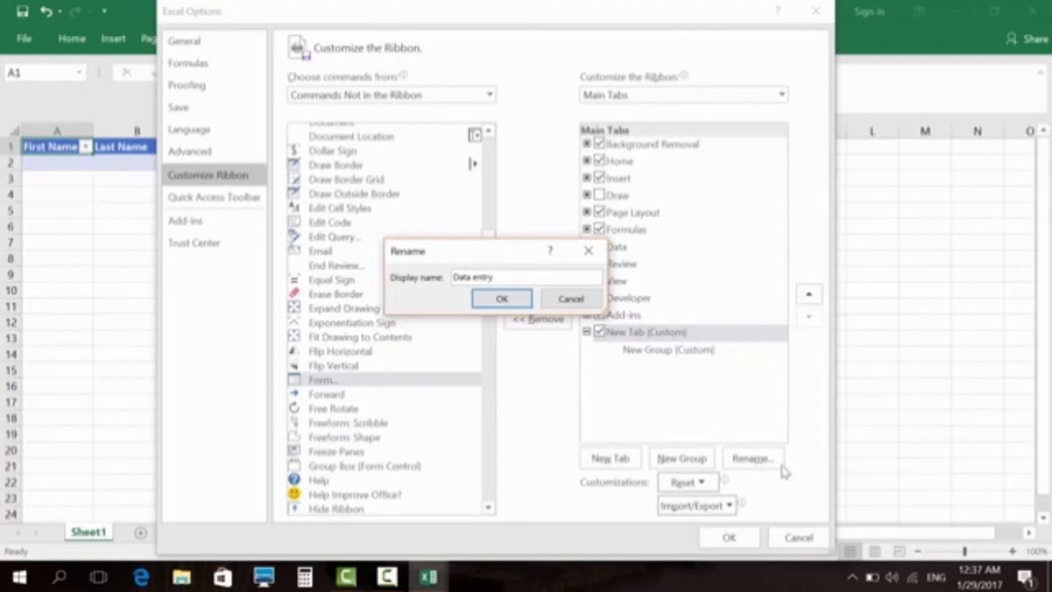
click(501, 299)
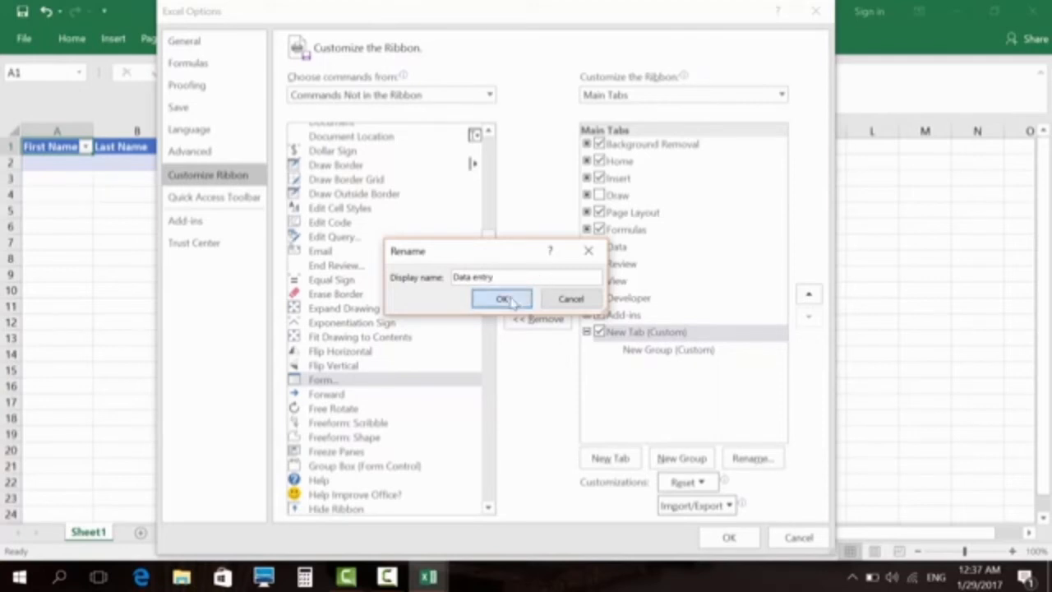
Add the Form command to the new custom group under the Data entry tab
click(655, 351)
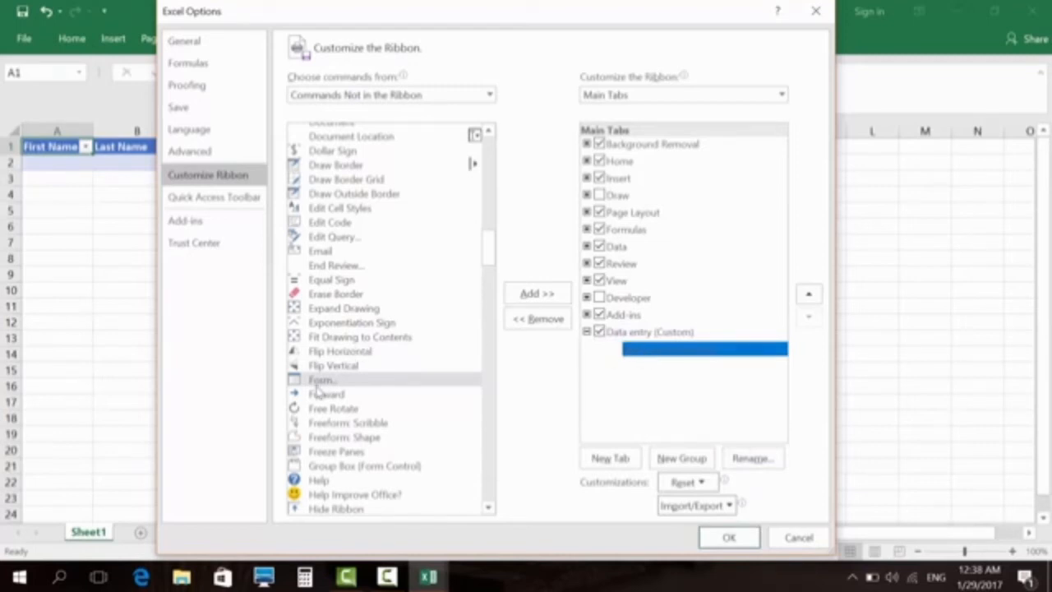
click(322, 382)
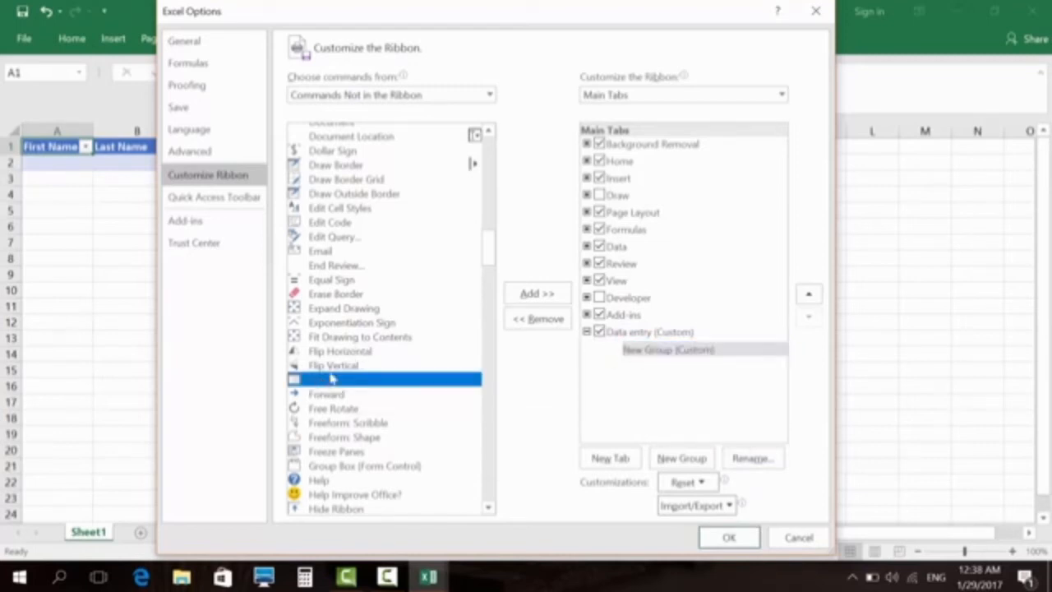
click(534, 296)
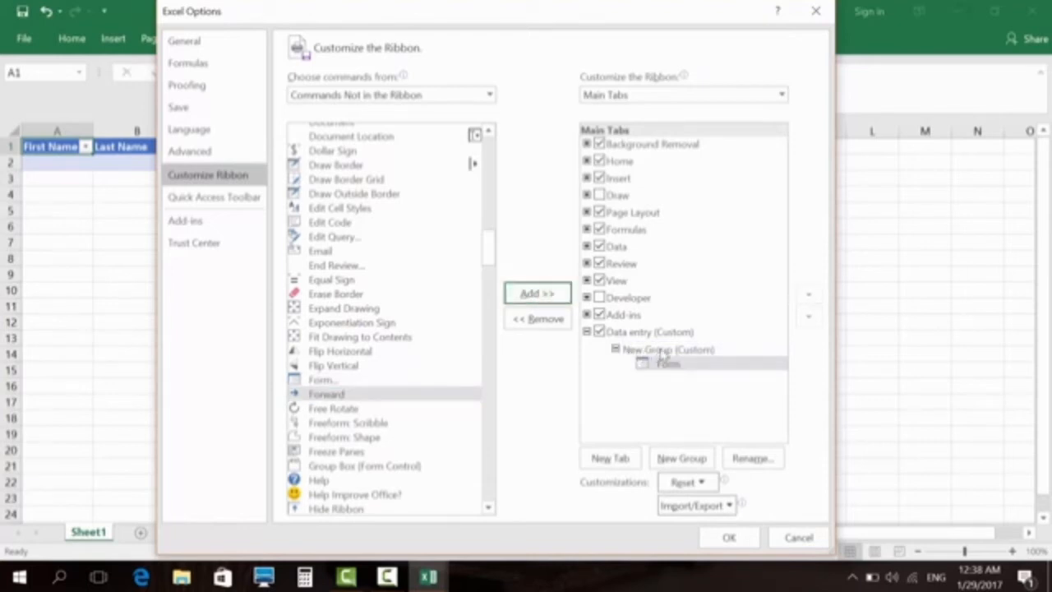
Assign the circle symbol from the first row to the custom group, keep its name, and apply the ribbon customization
click(634, 356)
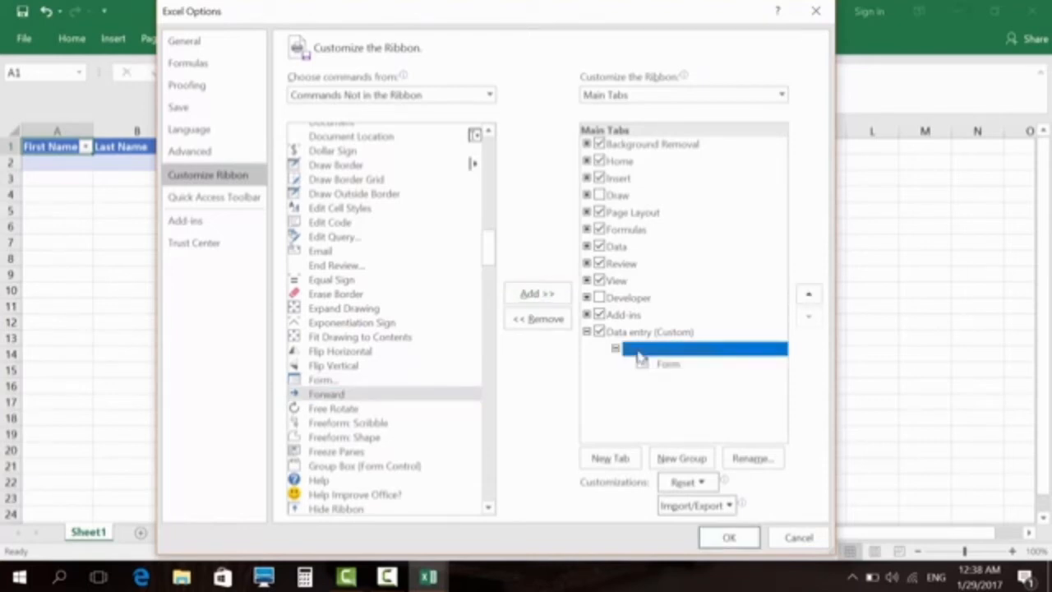
click(751, 457)
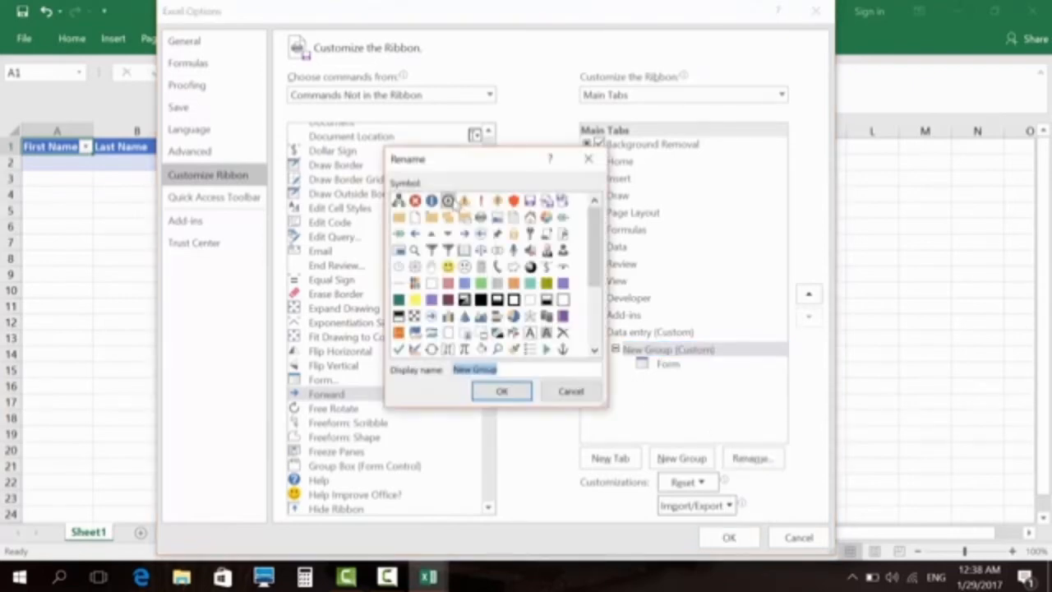
click(448, 201)
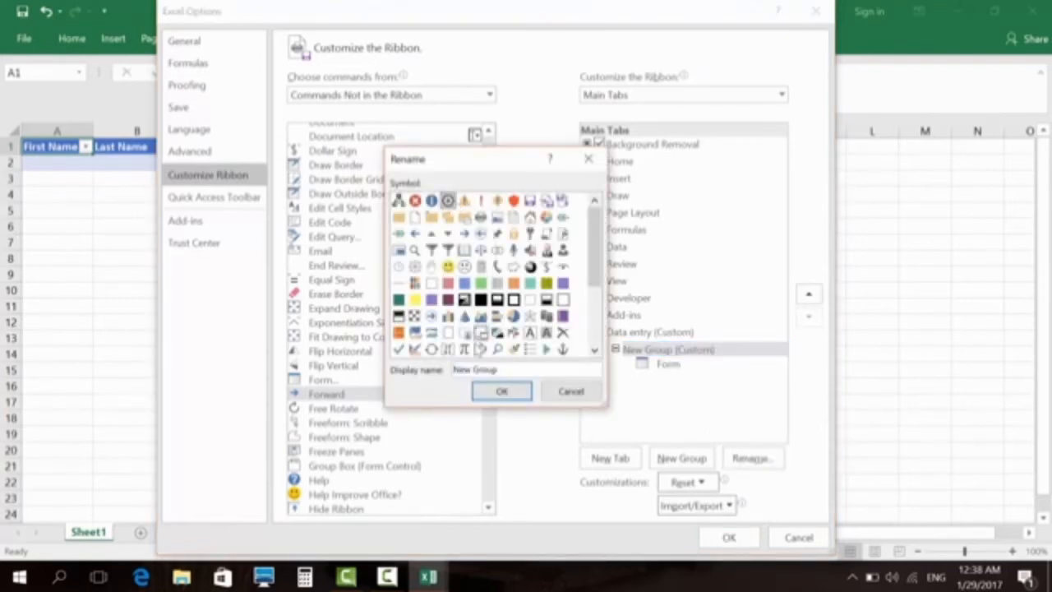
click(484, 394)
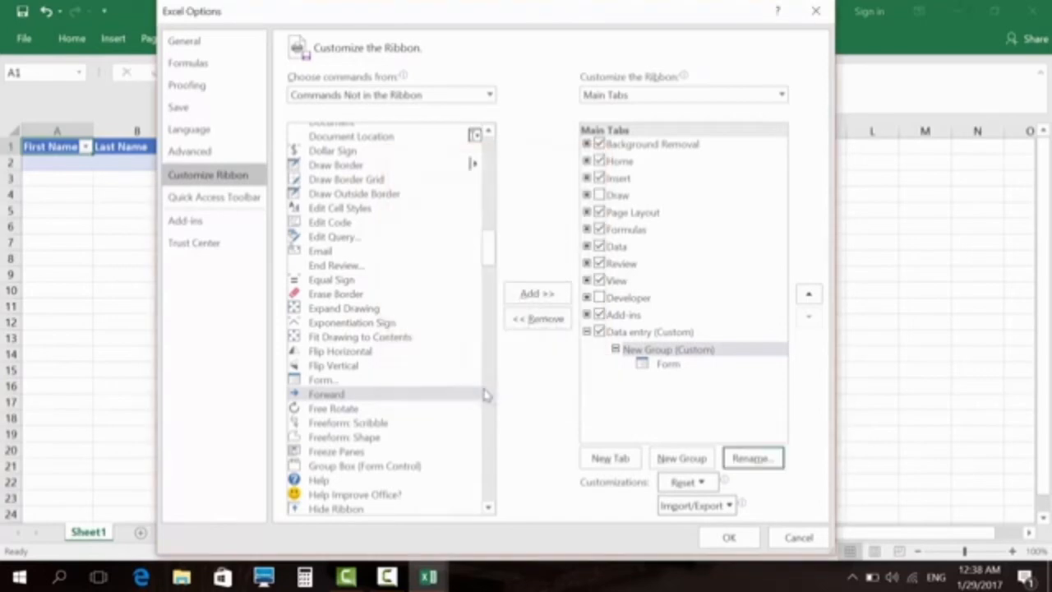
click(731, 538)
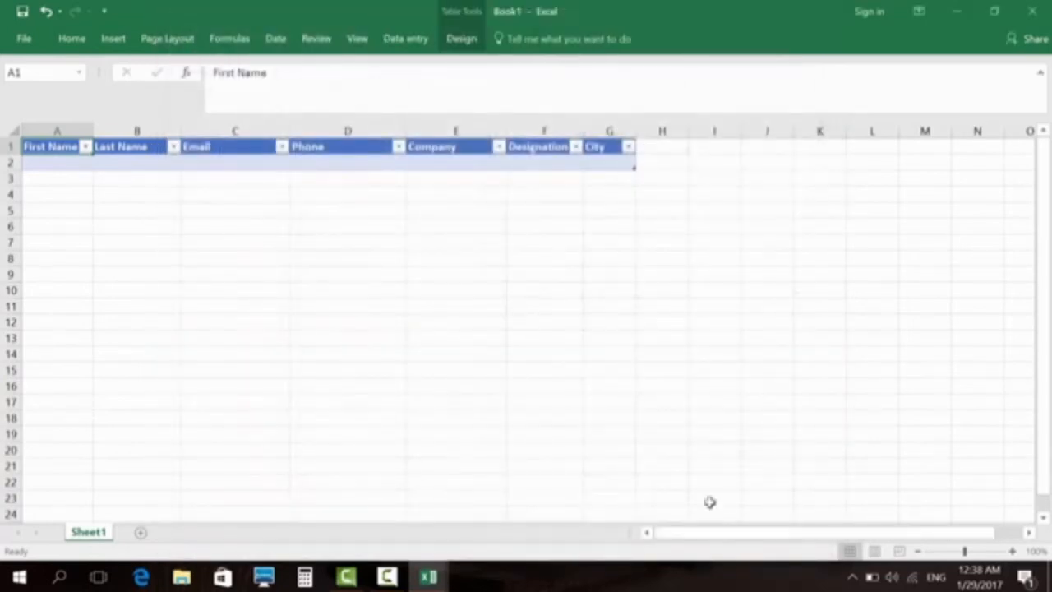
Select the table's header cells A1:G1 and open the Form for entering records
click(66, 180)
drag(72, 148, 598, 148)
click(97, 175)
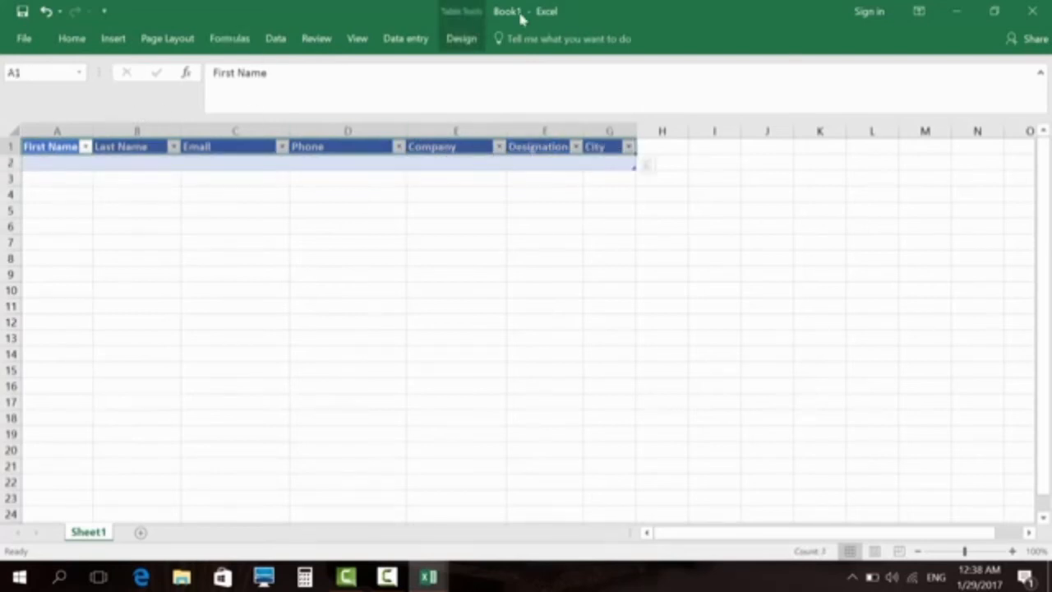
click(423, 43)
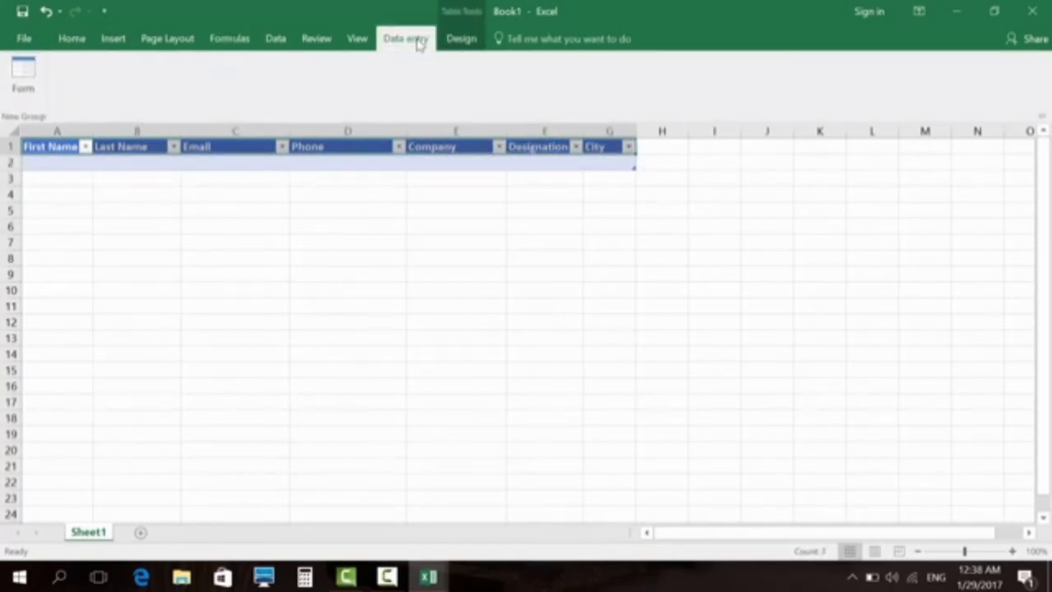
click(23, 74)
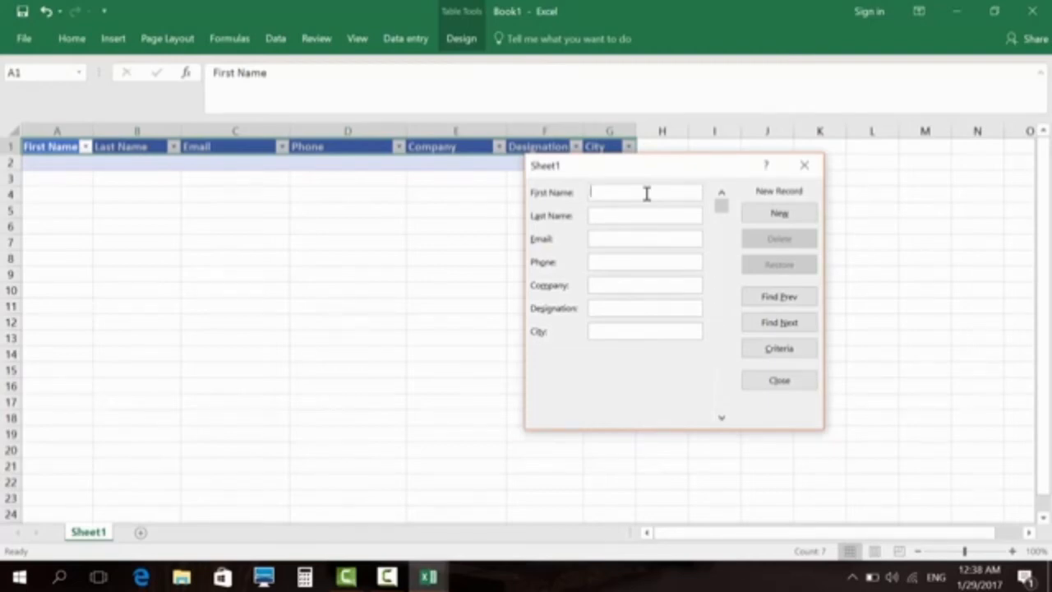
Add a record with the contact's name, email and phone, company "ABC limited", designation "Sales officer" and city "Islamabad", and close the form
text(Jim)
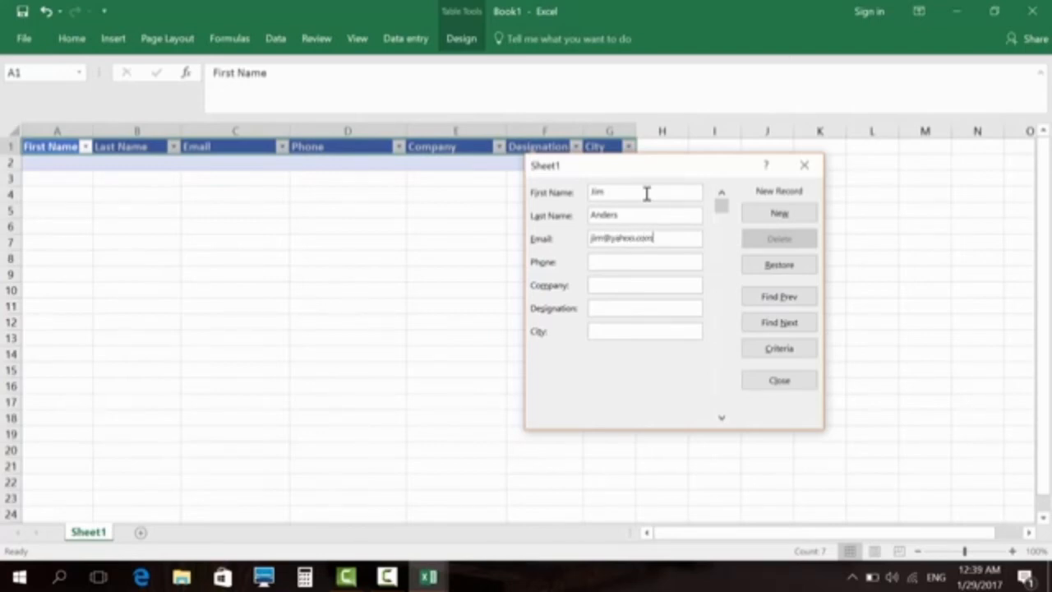
text(90988777)
text(ABC lim)
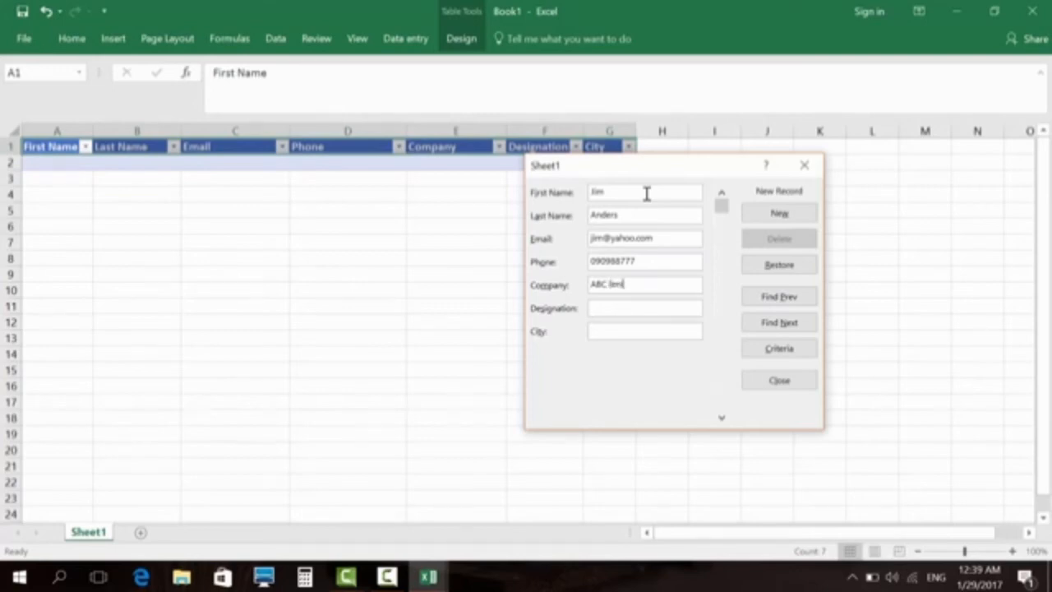
text(ited)
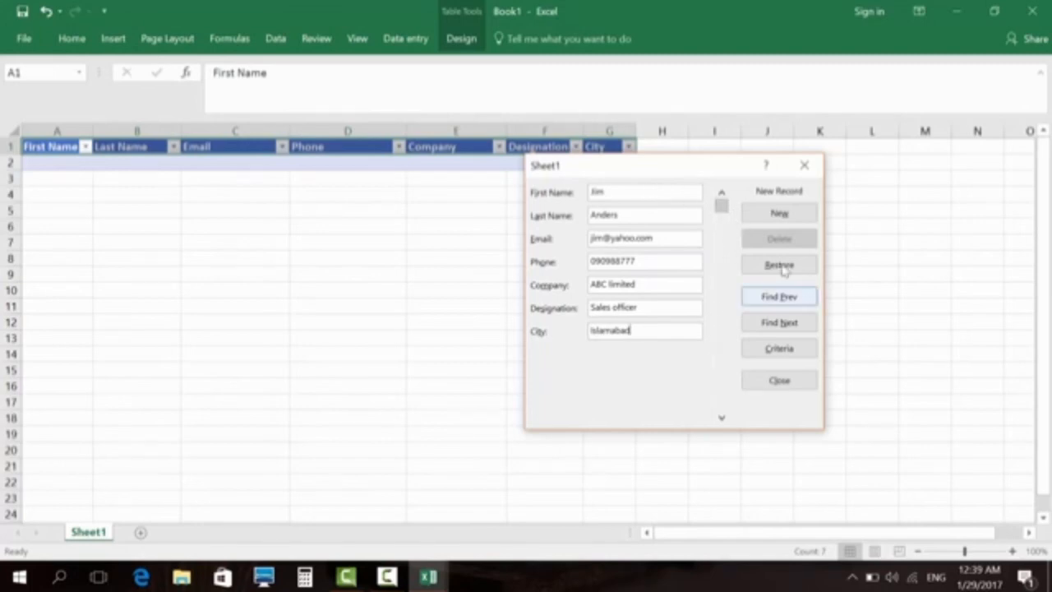
click(779, 214)
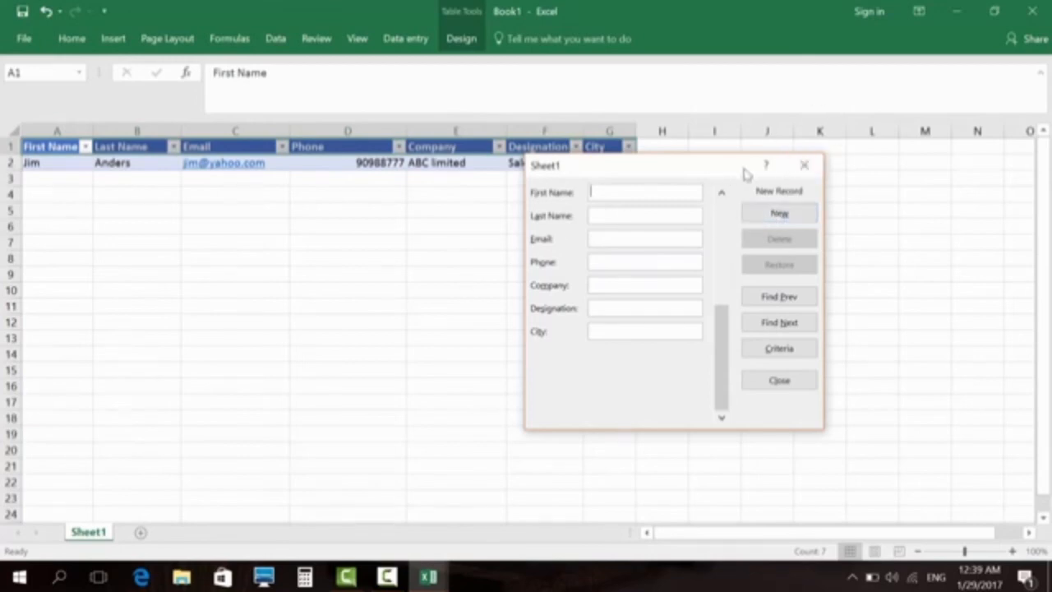
drag(744, 172, 875, 210)
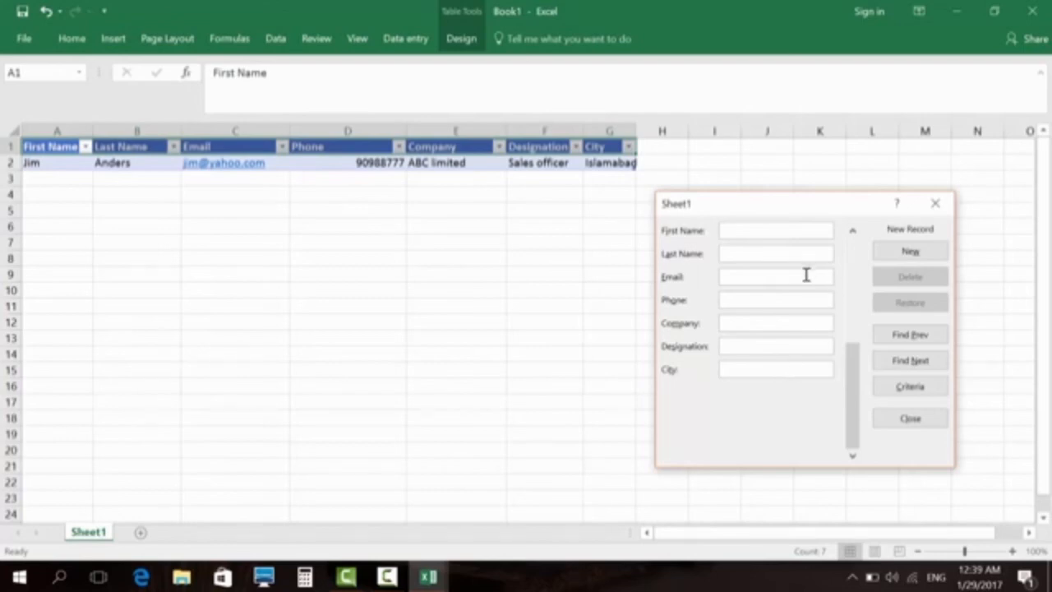
click(937, 206)
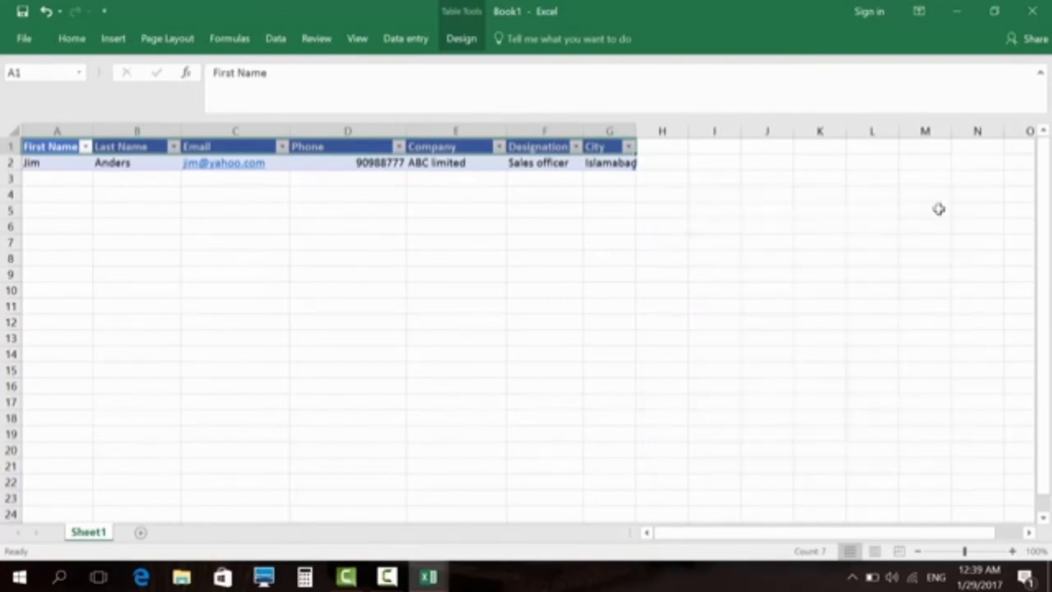